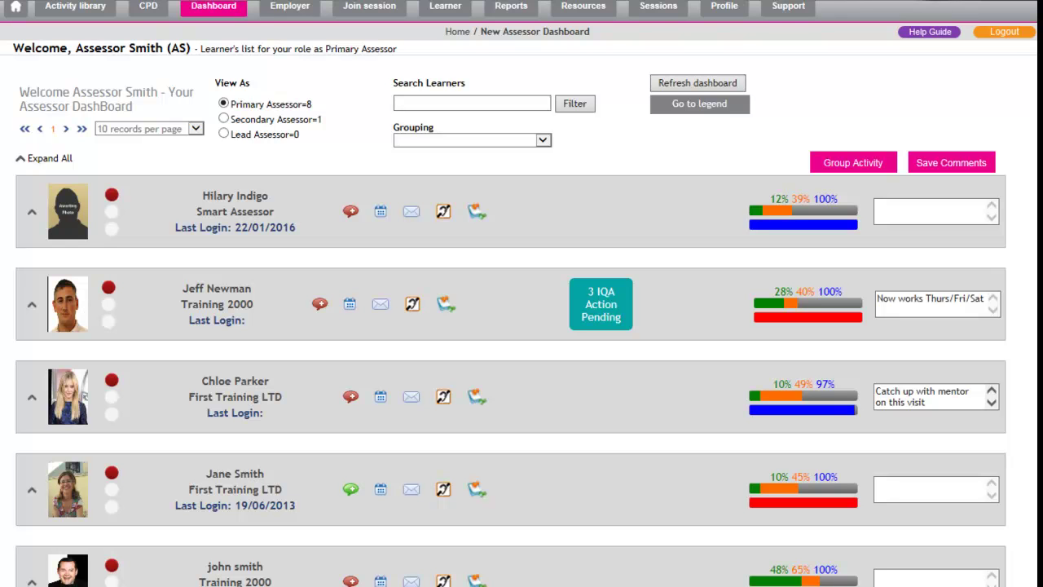
# - Open Book a new session from the calendar icon in the first learner's dashboard row
pyautogui.scroll(-2, 383, 191)
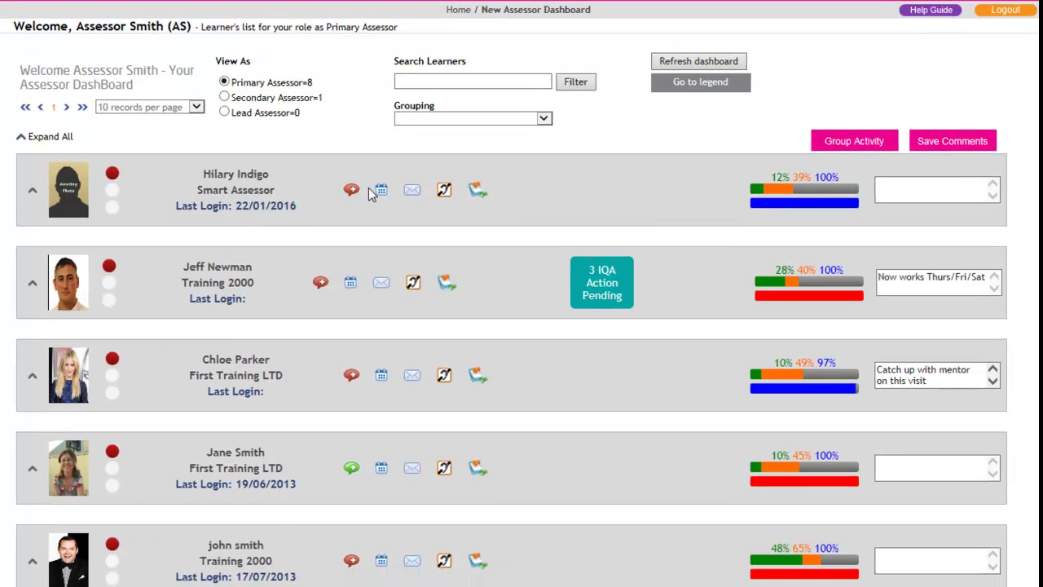
pyautogui.click(383, 130)
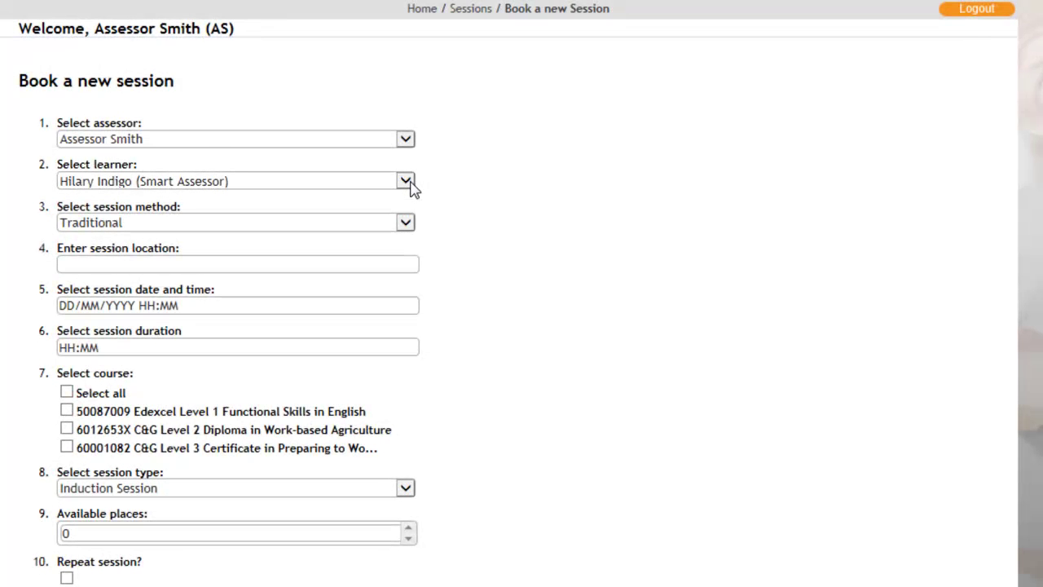
pyautogui.click(412, 186)
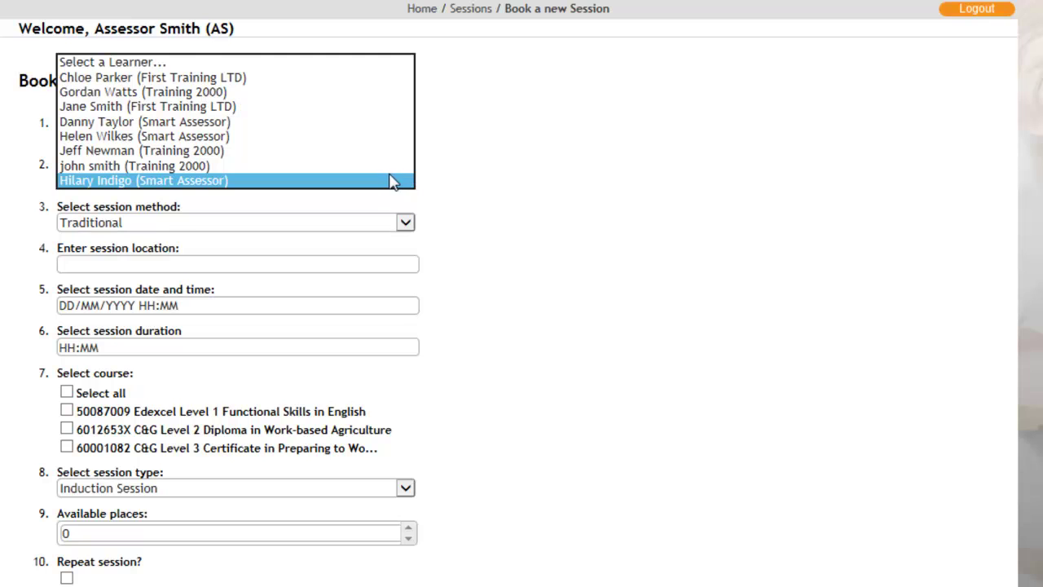
pyautogui.click(395, 181)
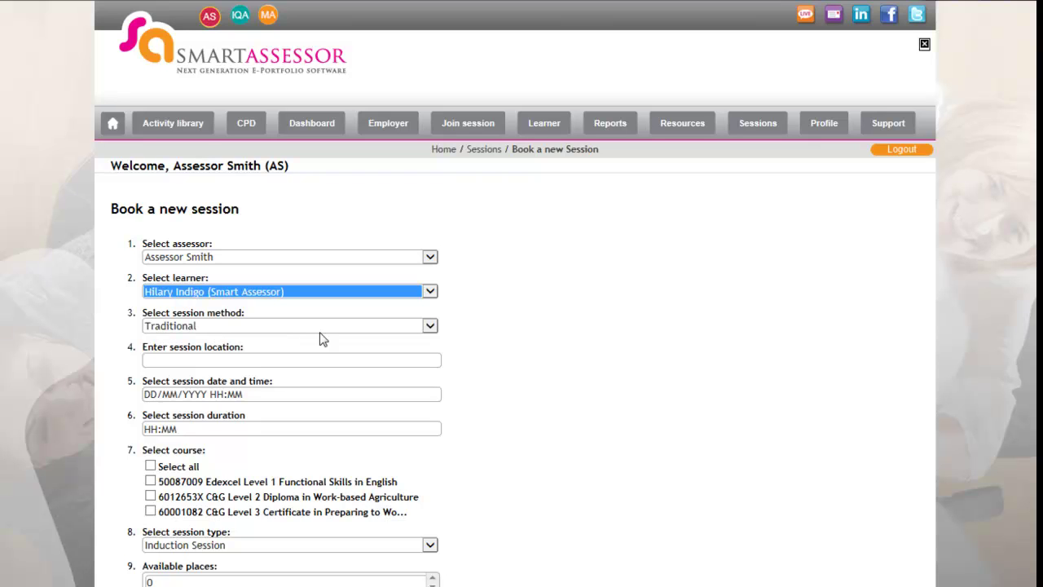
pyautogui.click(430, 327)
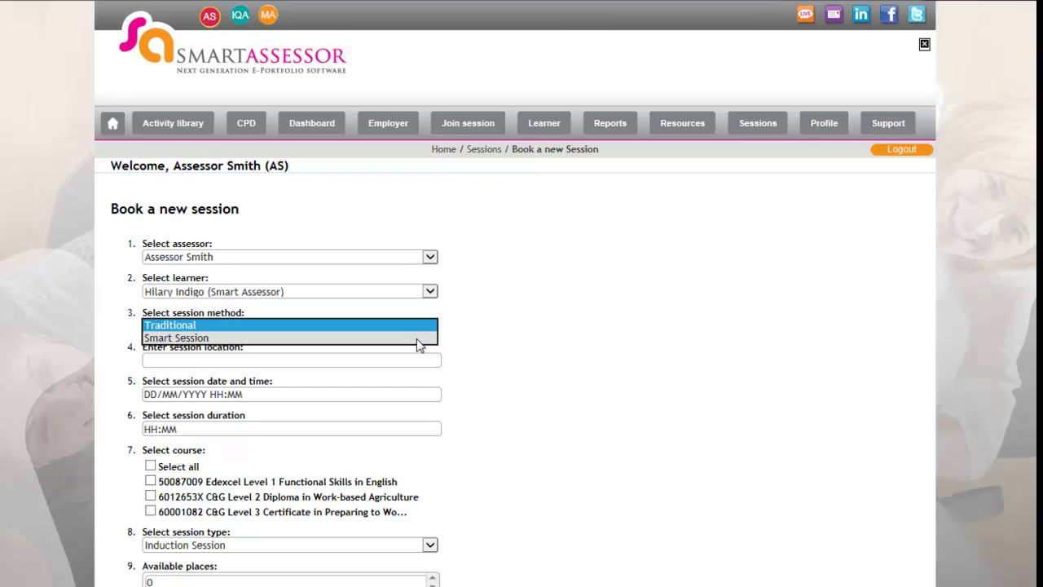
pyautogui.click(226, 357)
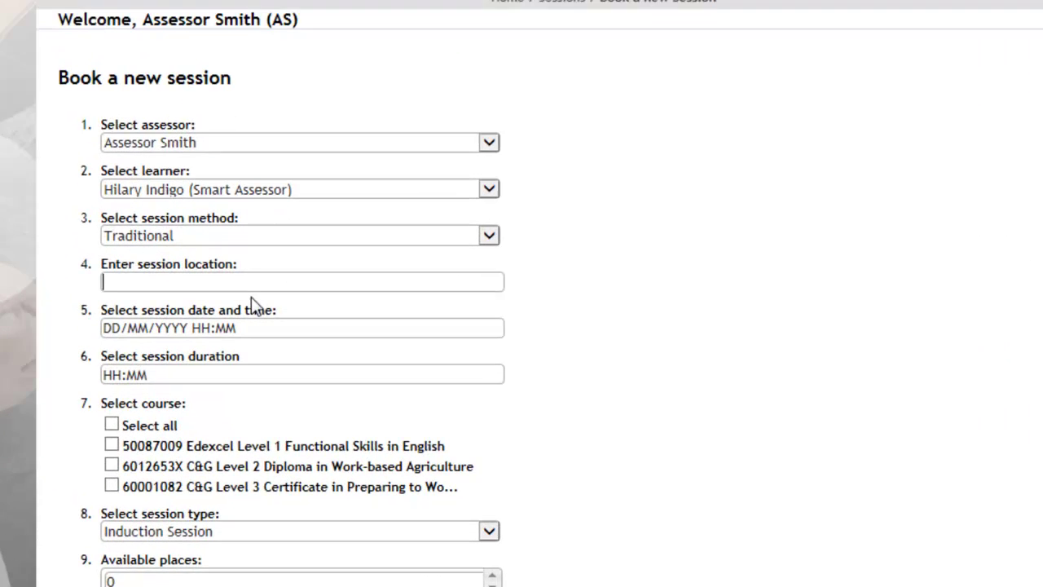
# - Enter 'workplace' as the location and pick 1 February 2016 as the session date
pyautogui.write('workp')
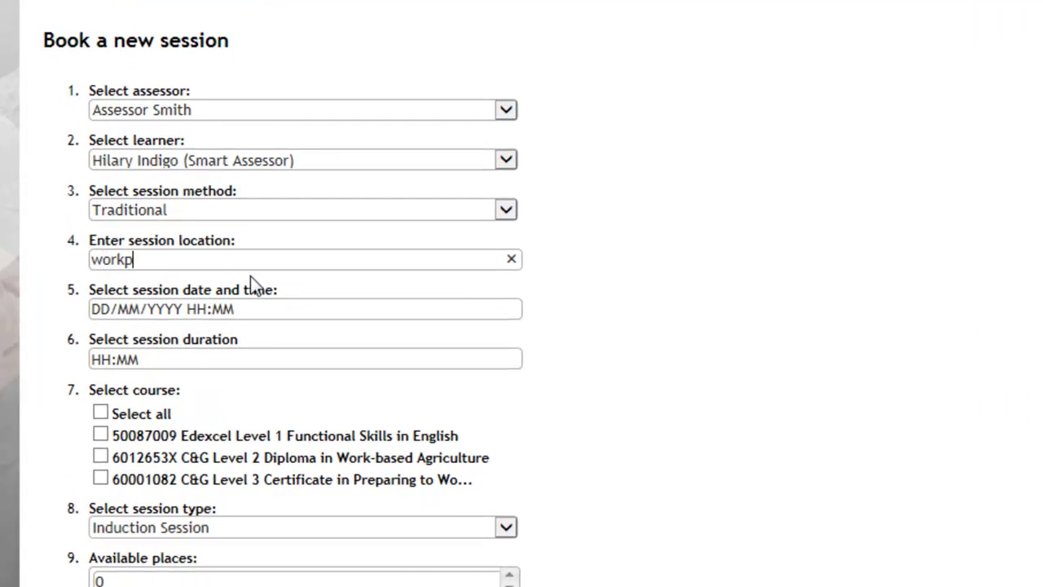
pyautogui.write('lace')
pyautogui.click(280, 312)
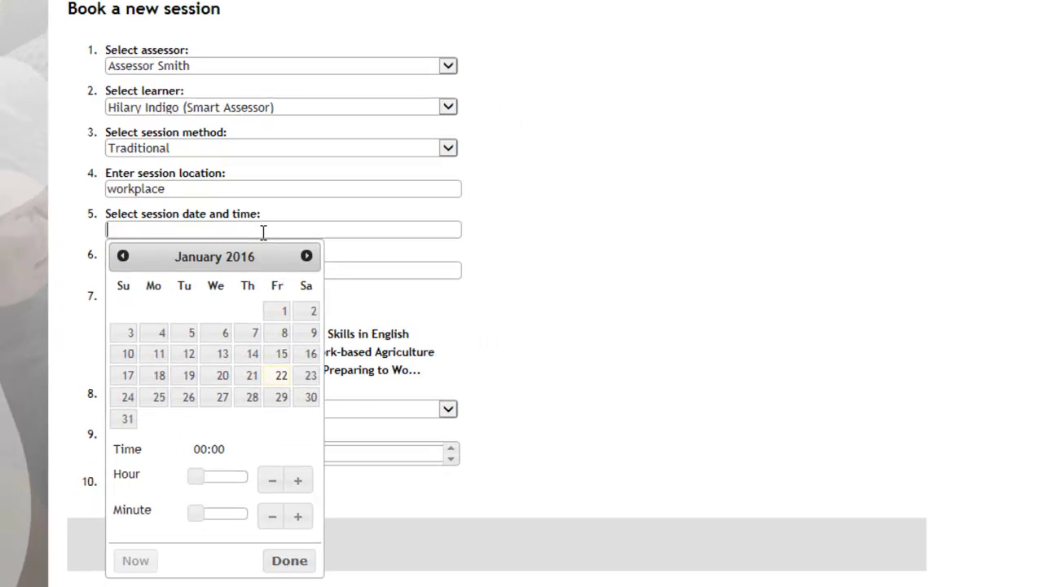
pyautogui.click(306, 256)
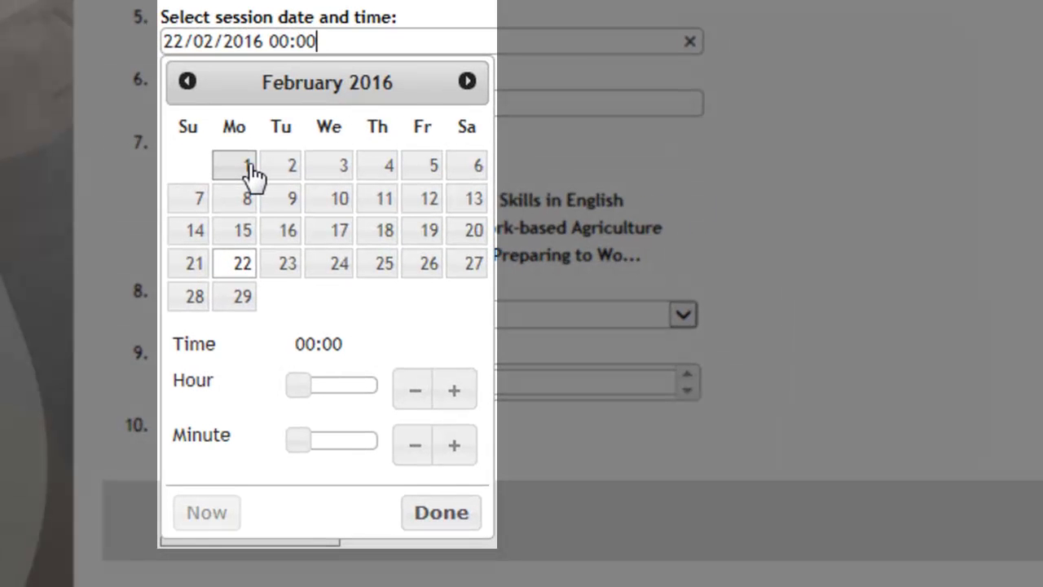
pyautogui.click(250, 172)
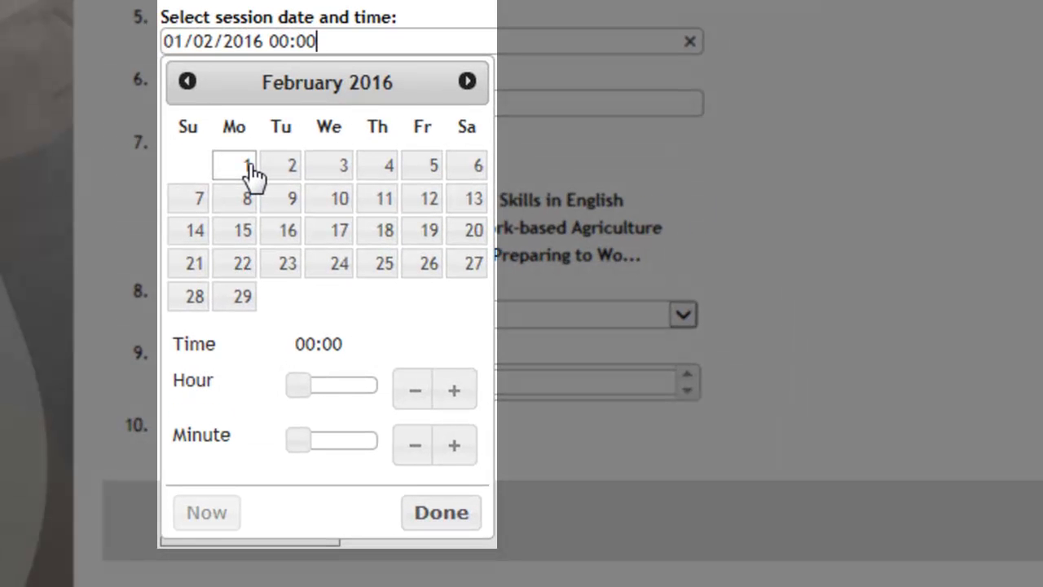
# - Set the session start time to 10:30 and confirm the date and time
pyautogui.moveTo(294, 388)
pyautogui.mouseDown()
pyautogui.moveTo(341, 380)
pyautogui.moveTo(272, 388)
pyautogui.moveTo(294, 380)
pyautogui.mouseUp()
pyautogui.moveTo(302, 379); pyautogui.dragTo(334, 381)
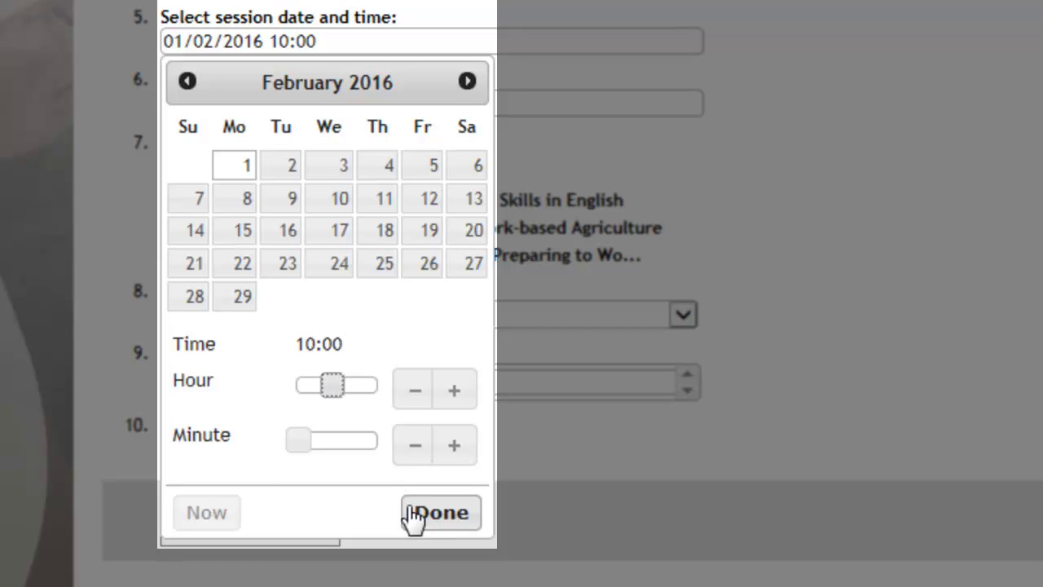
pyautogui.moveTo(298, 440); pyautogui.dragTo(339, 440)
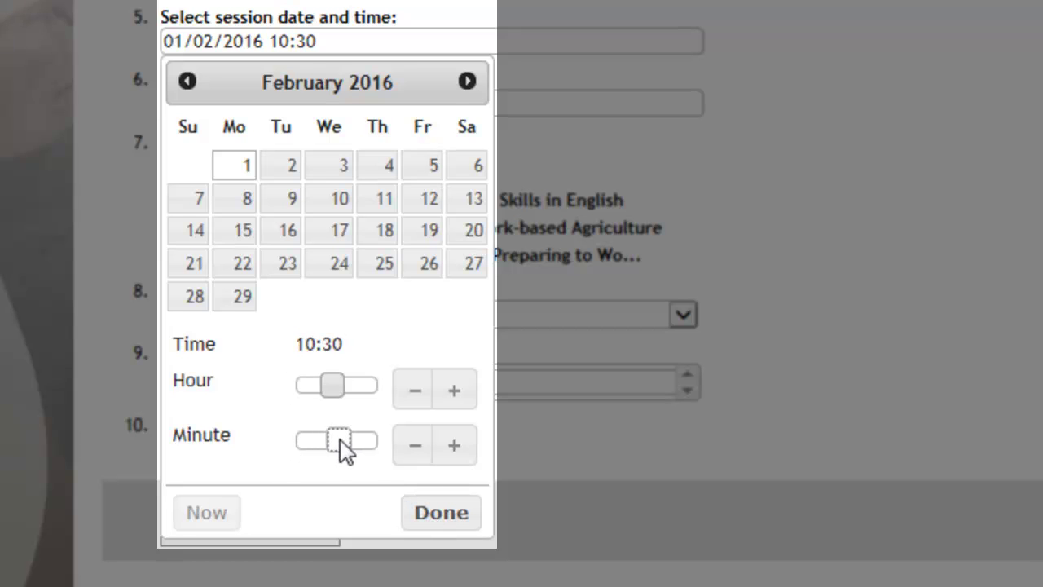
pyautogui.click(414, 458)
pyautogui.click(469, 454)
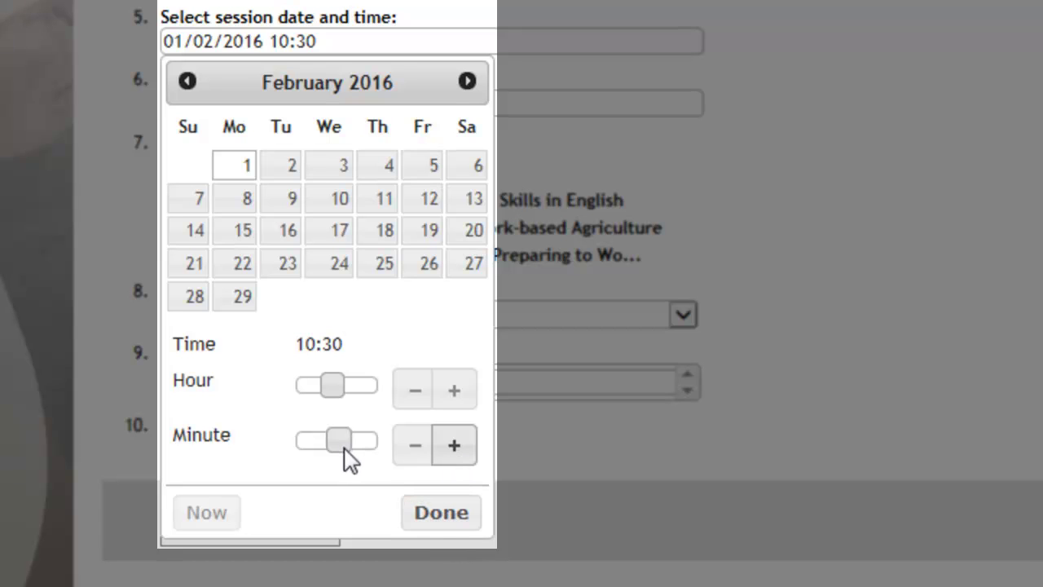
pyautogui.click(441, 512)
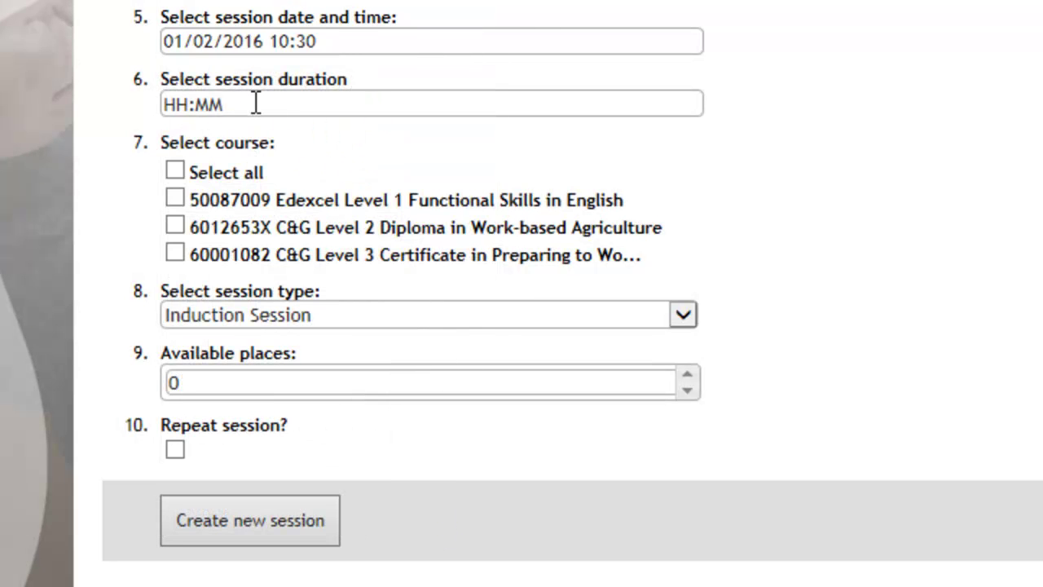
# - Set the session duration to 02:00 hours
pyautogui.click(253, 105)
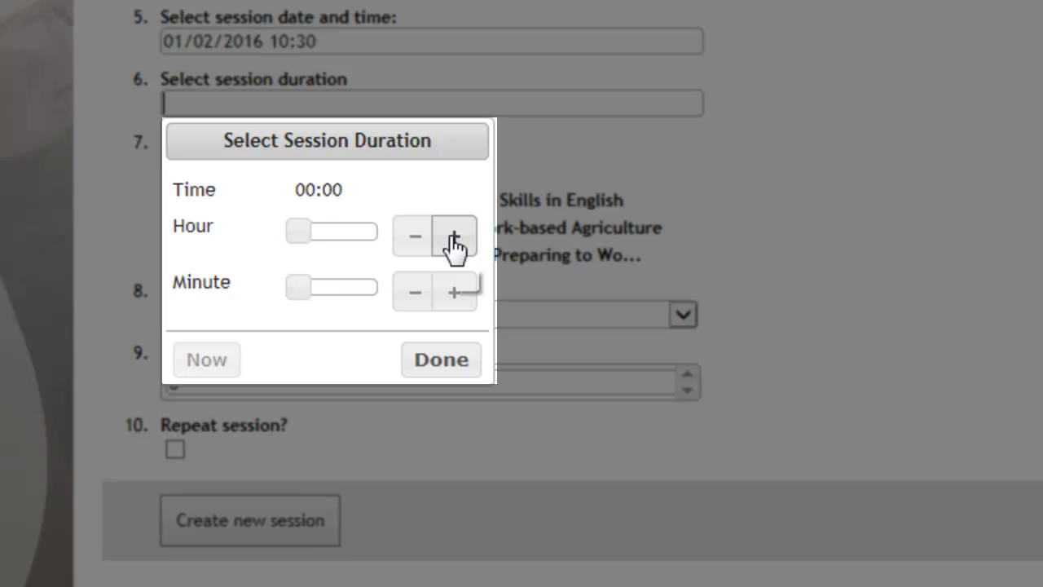
pyautogui.click(454, 243)
pyautogui.click(453, 243)
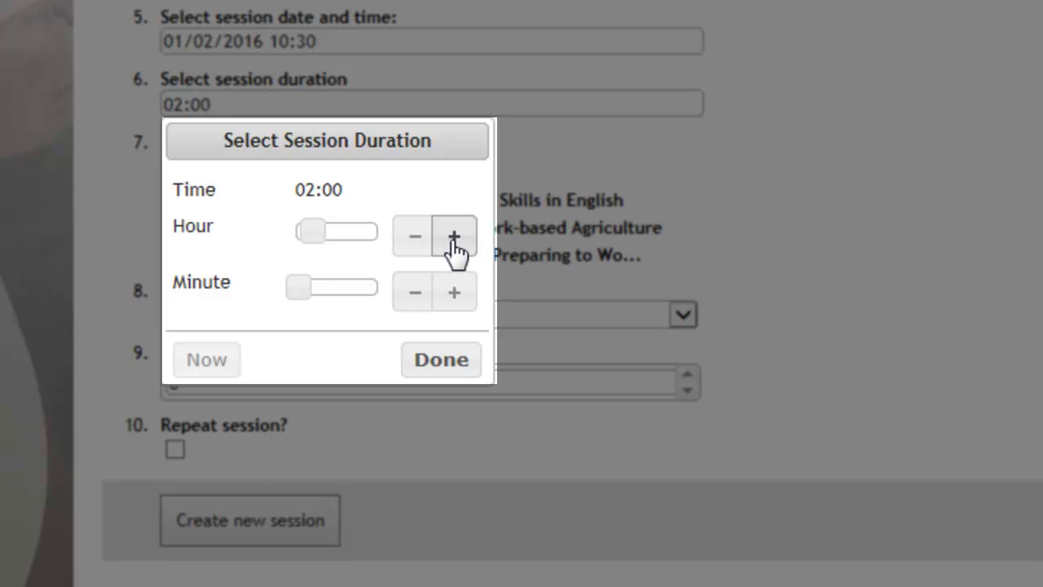
pyautogui.moveTo(312, 291)
pyautogui.mouseDown()
pyautogui.moveTo(330, 282)
pyautogui.moveTo(301, 280)
pyautogui.mouseUp()
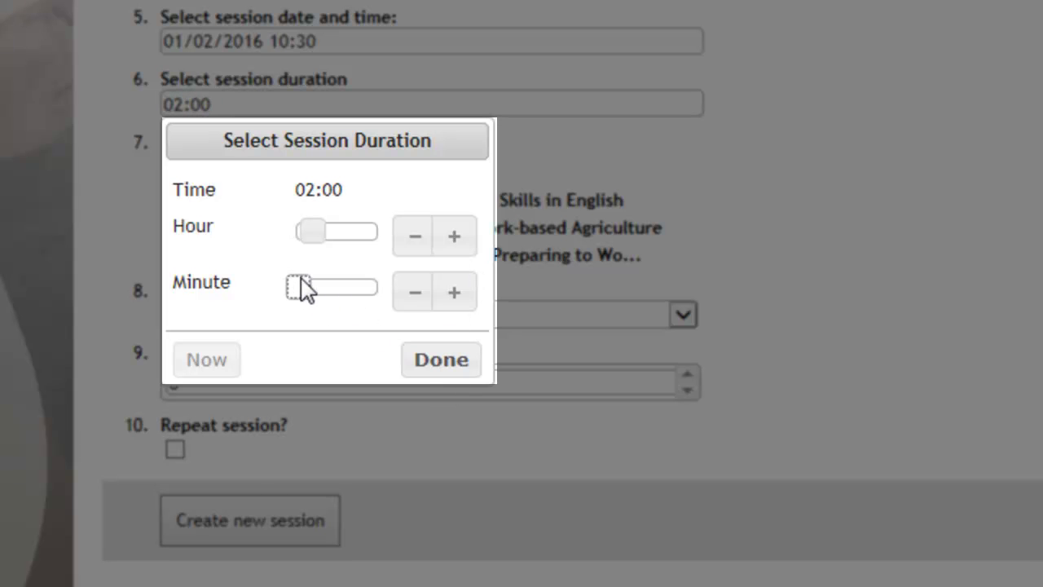
pyautogui.click(439, 367)
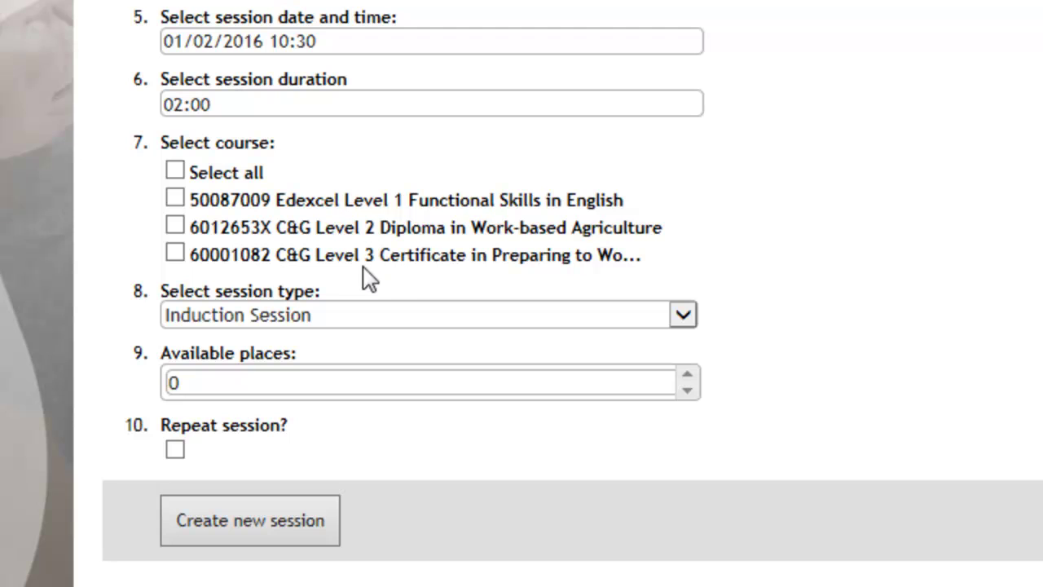
# - Select all three courses and choose Formal Review as the session type
pyautogui.click(176, 173)
pyautogui.click(687, 316)
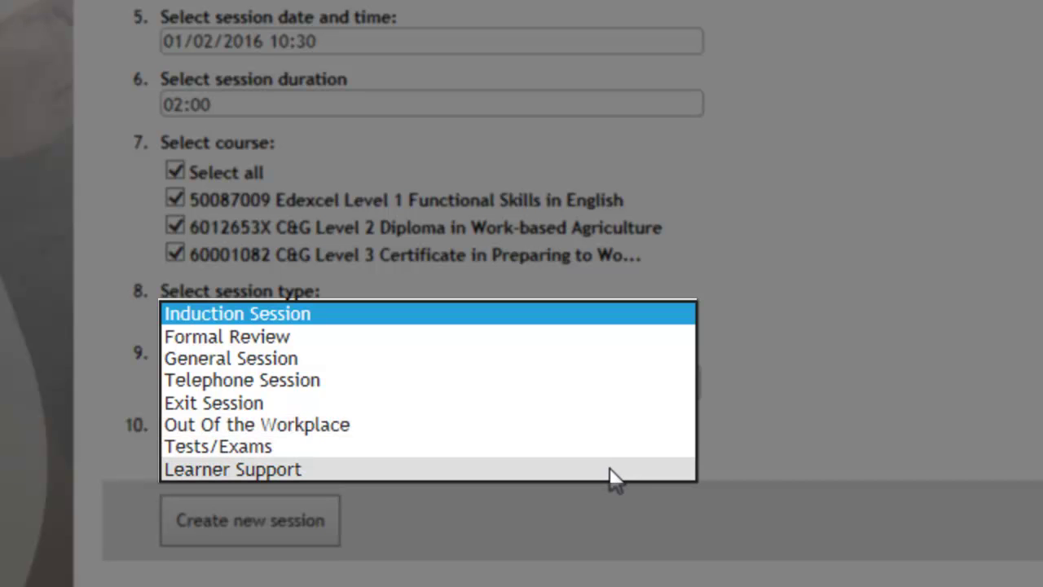
pyautogui.click(582, 341)
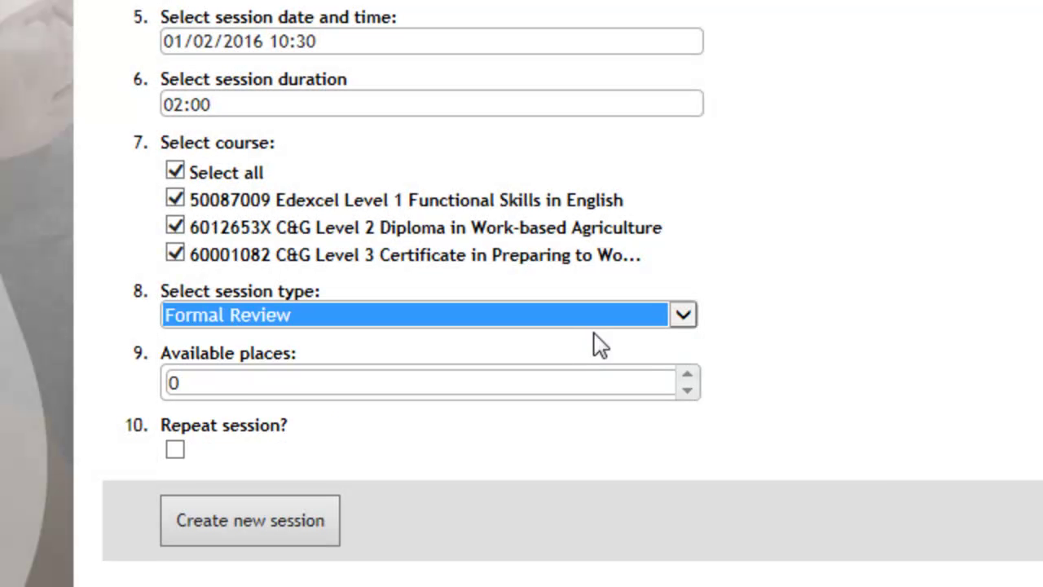
pyautogui.click(696, 318)
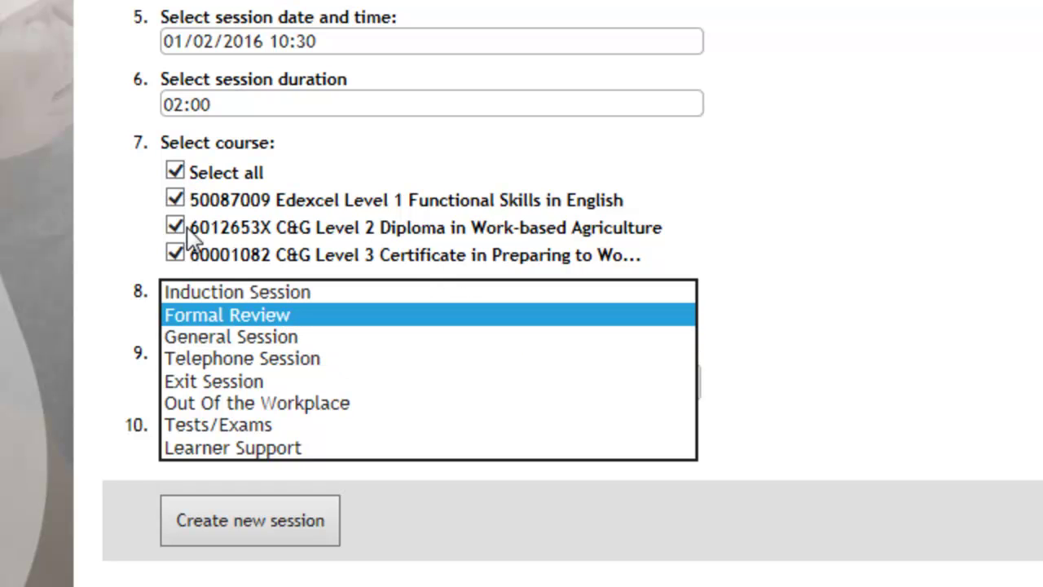
pyautogui.click(246, 327)
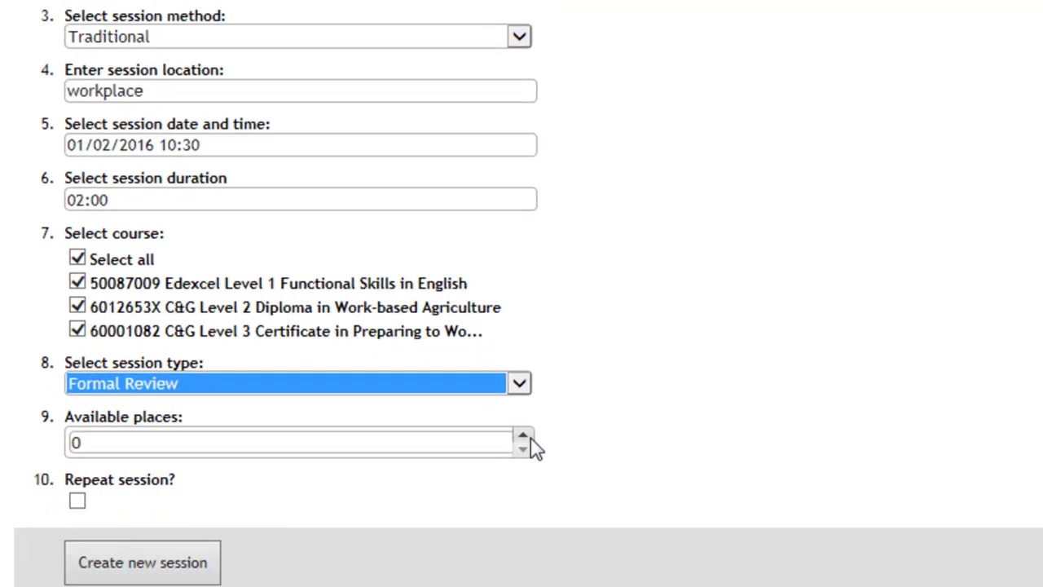
pyautogui.click(546, 556)
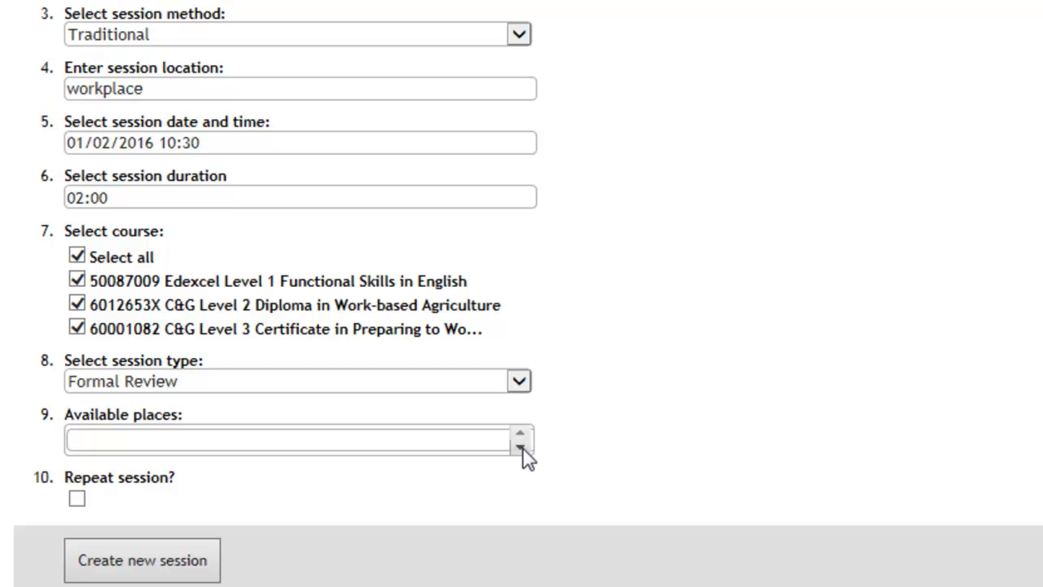
pyautogui.click(521, 446)
pyautogui.click(520, 434)
pyautogui.click(520, 434)
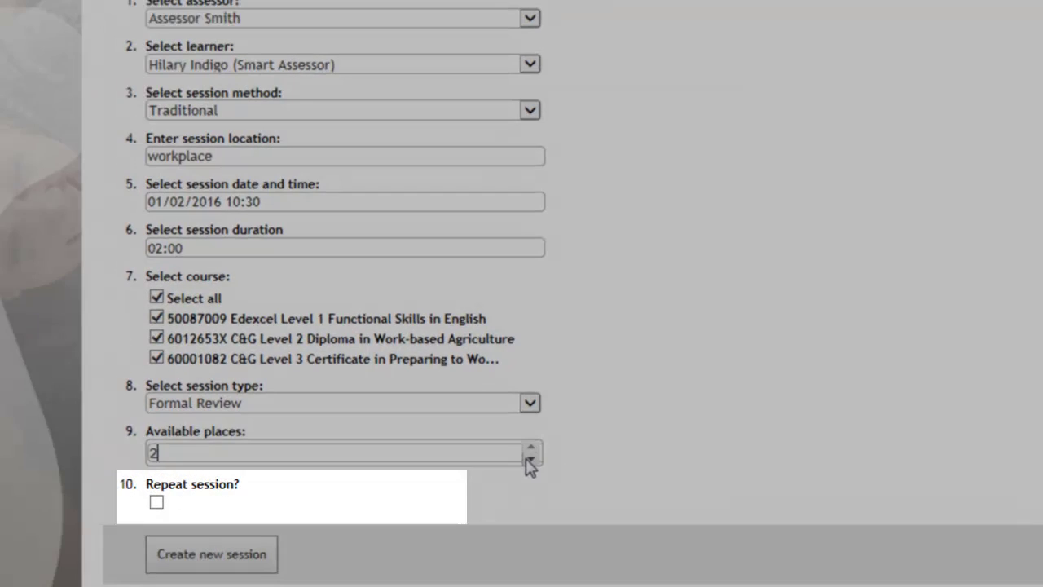
pyautogui.click(520, 447)
pyautogui.click(519, 446)
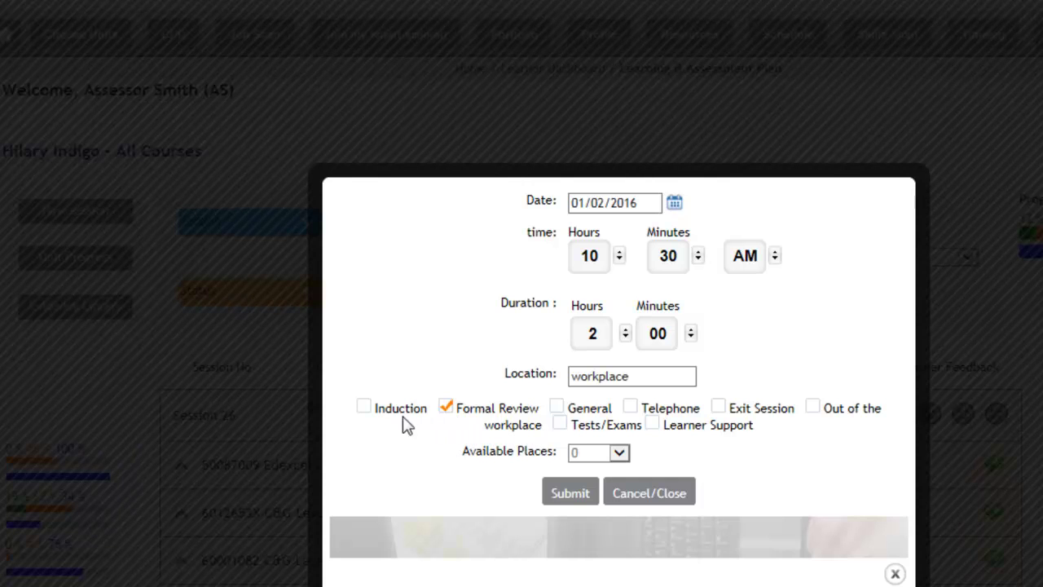
# - Mark the new session as Formal Review and submit it
pyautogui.click(451, 412)
pyautogui.click(363, 410)
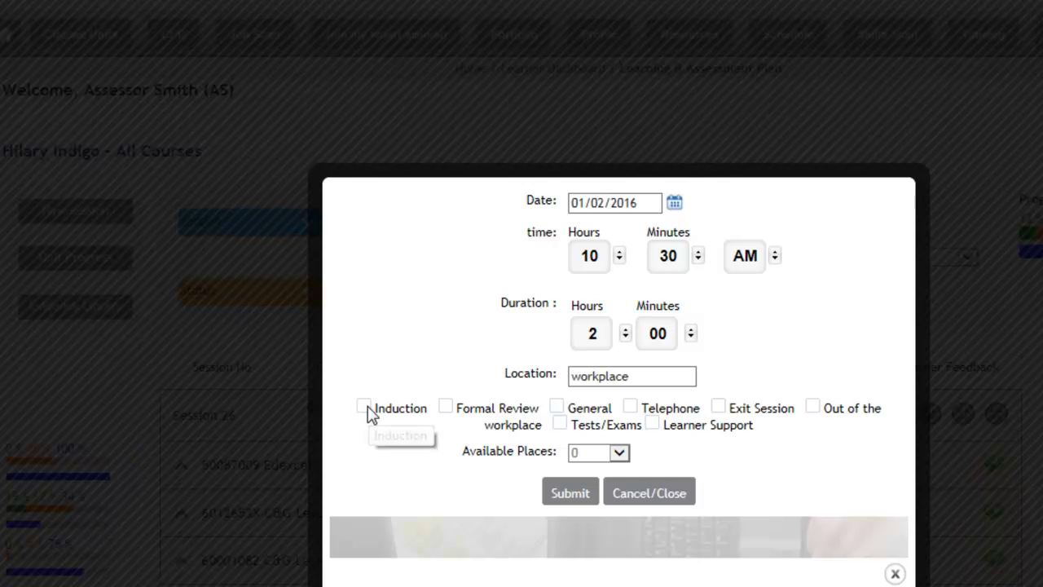
pyautogui.click(451, 412)
pyautogui.click(570, 494)
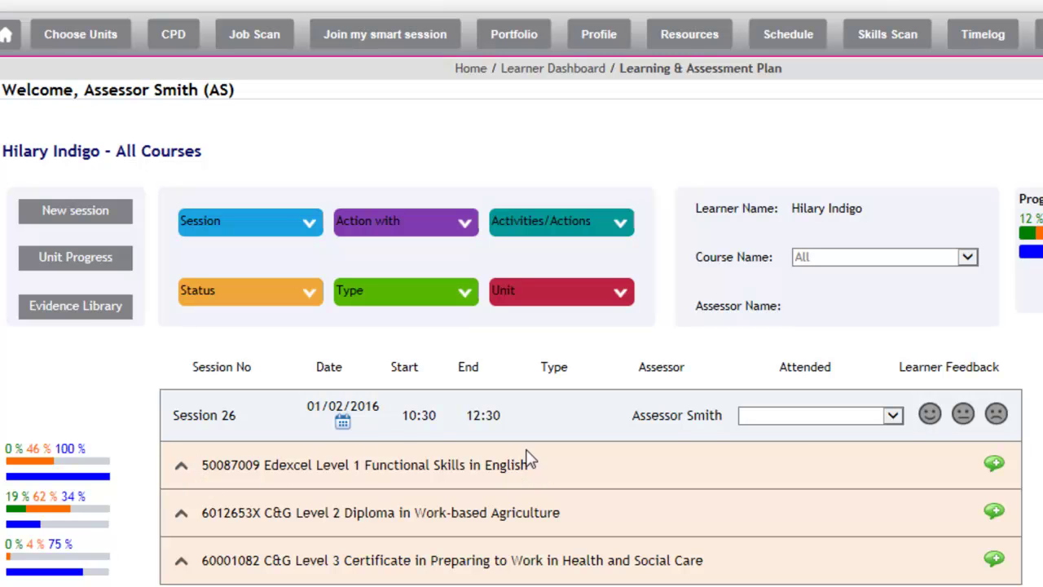
# - Reopen Session 26, confirm Formal Review is its type, and submit
pyautogui.click(346, 427)
pyautogui.click(449, 409)
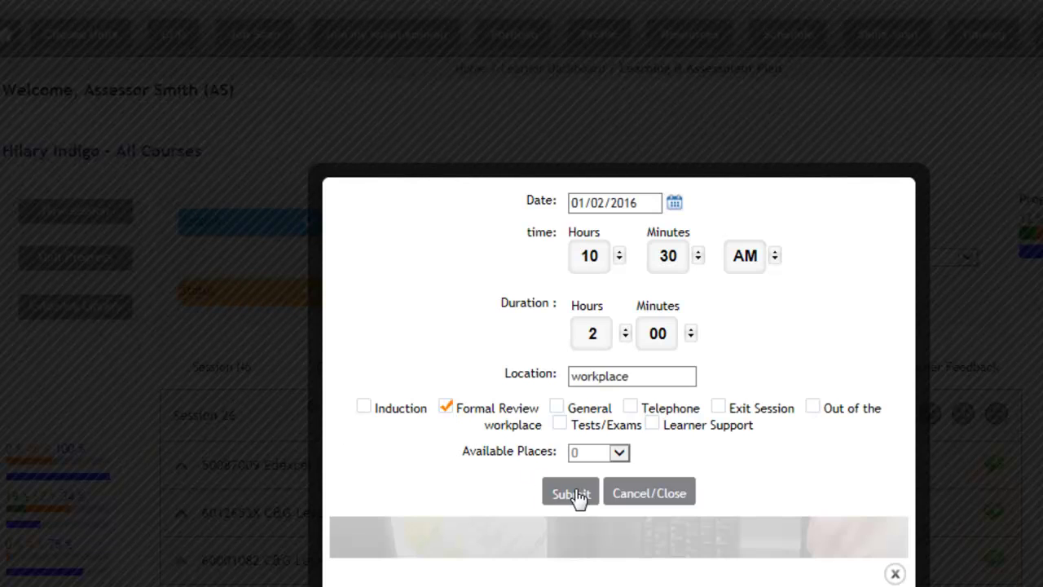
pyautogui.click(577, 496)
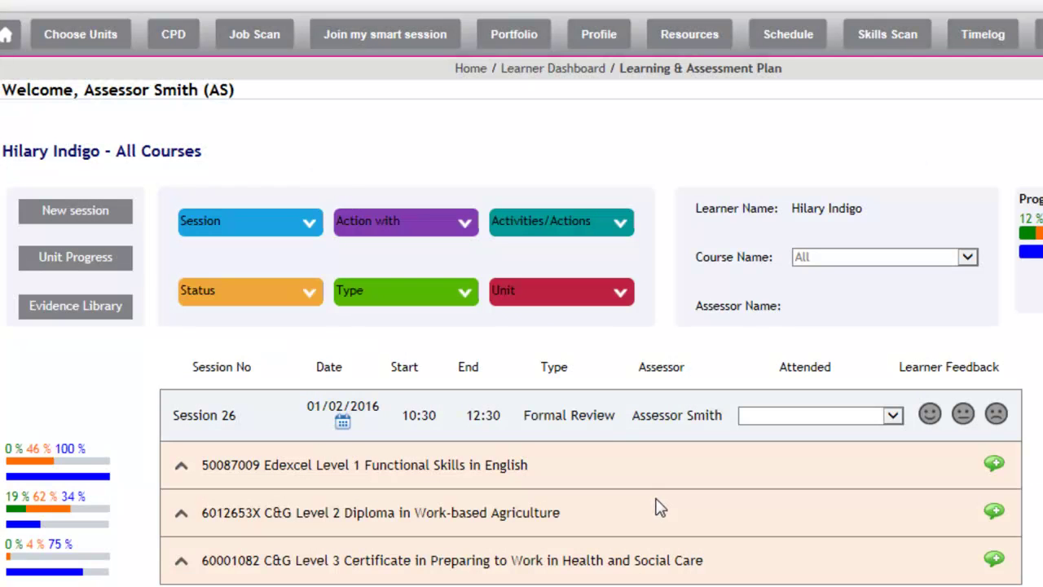
# - Add the planning note 'Review - 6 week' to the English course, applied to All Aims
pyautogui.click(183, 466)
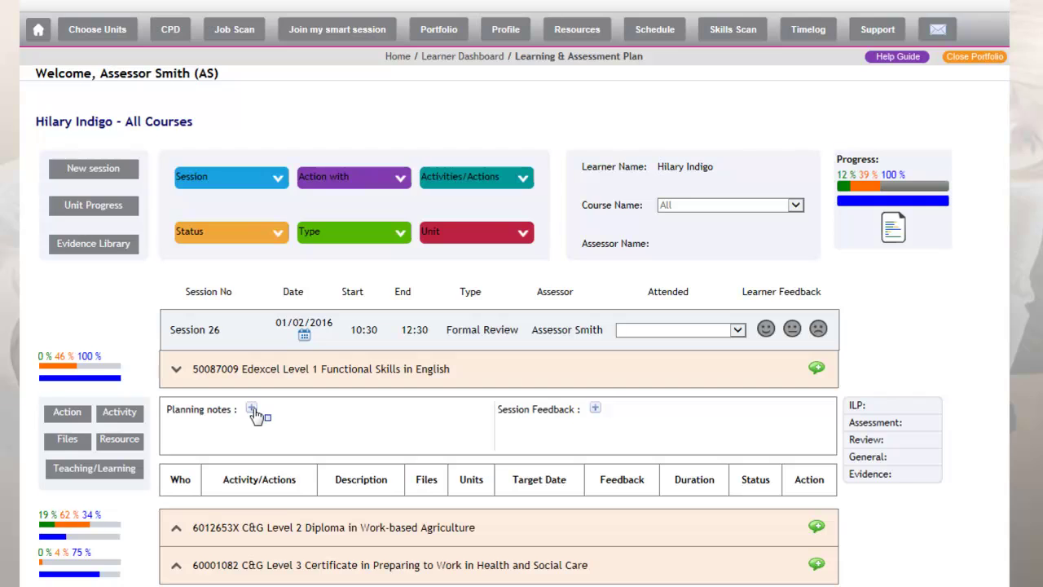
pyautogui.click(252, 409)
pyautogui.click(441, 258)
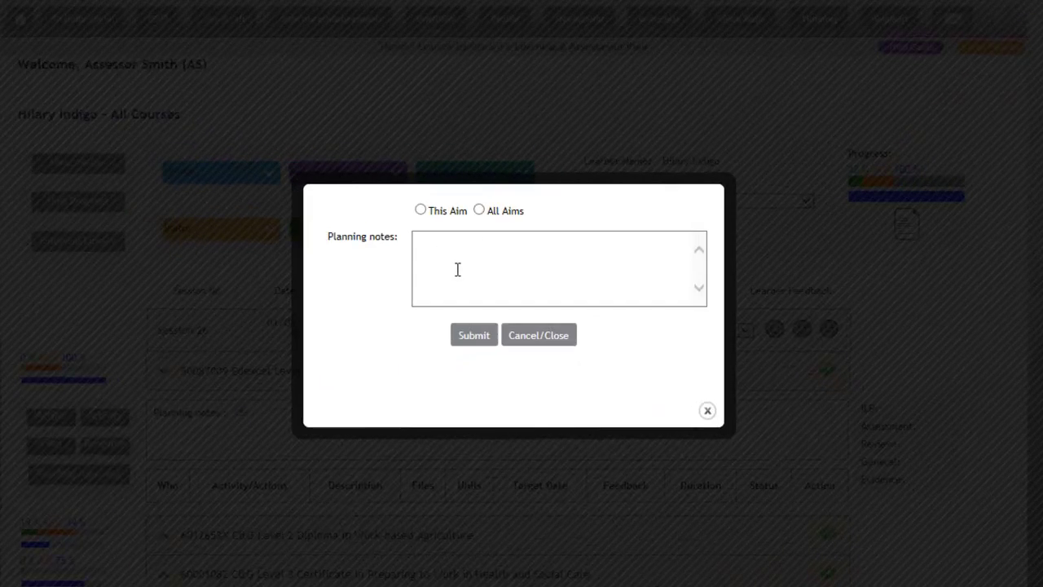
pyautogui.write('Revo')
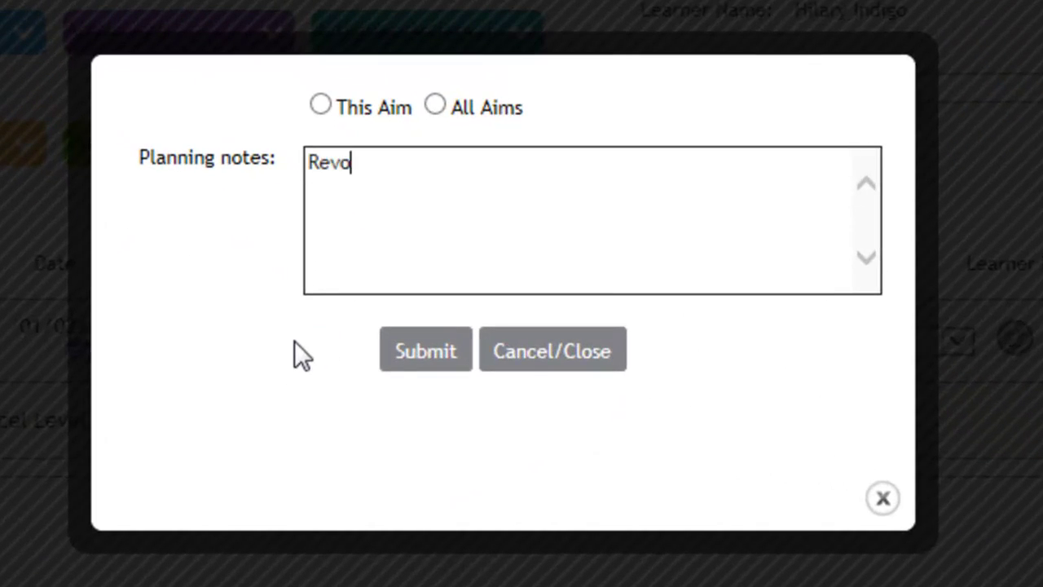
pyautogui.press('BackSpace')
pyautogui.write('iew - 6 week')
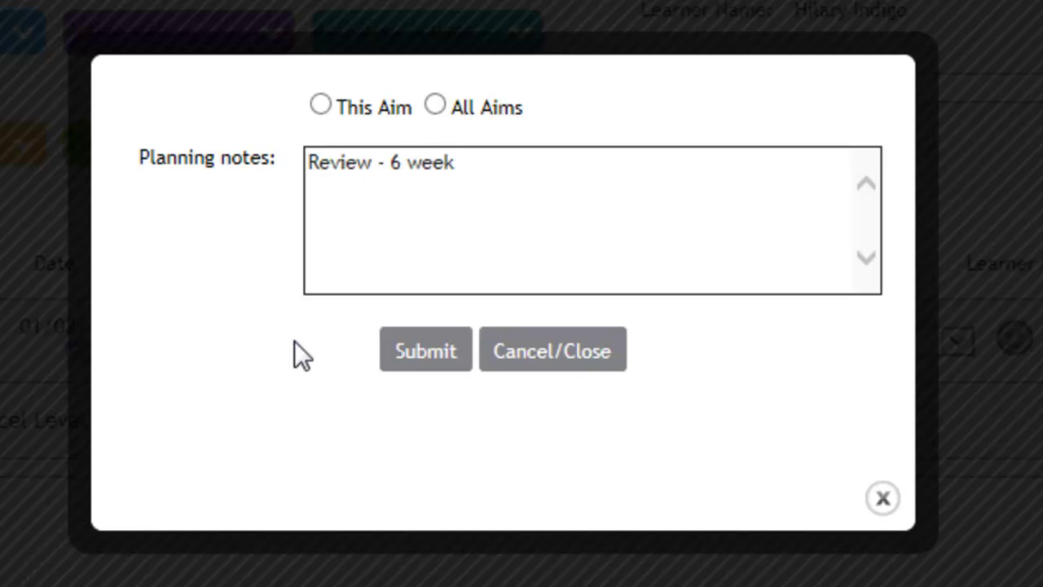
pyautogui.click(436, 105)
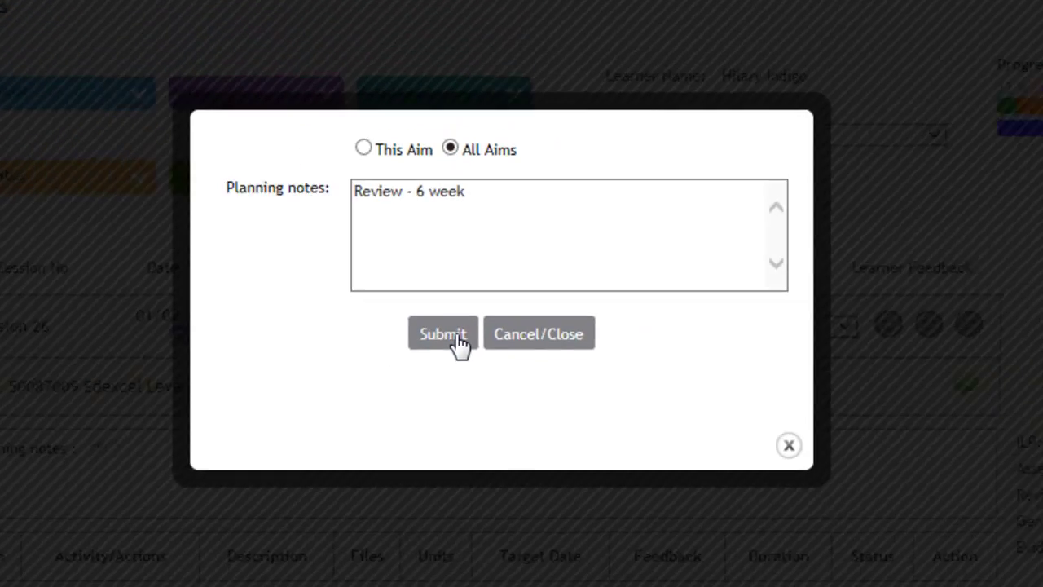
pyautogui.click(455, 336)
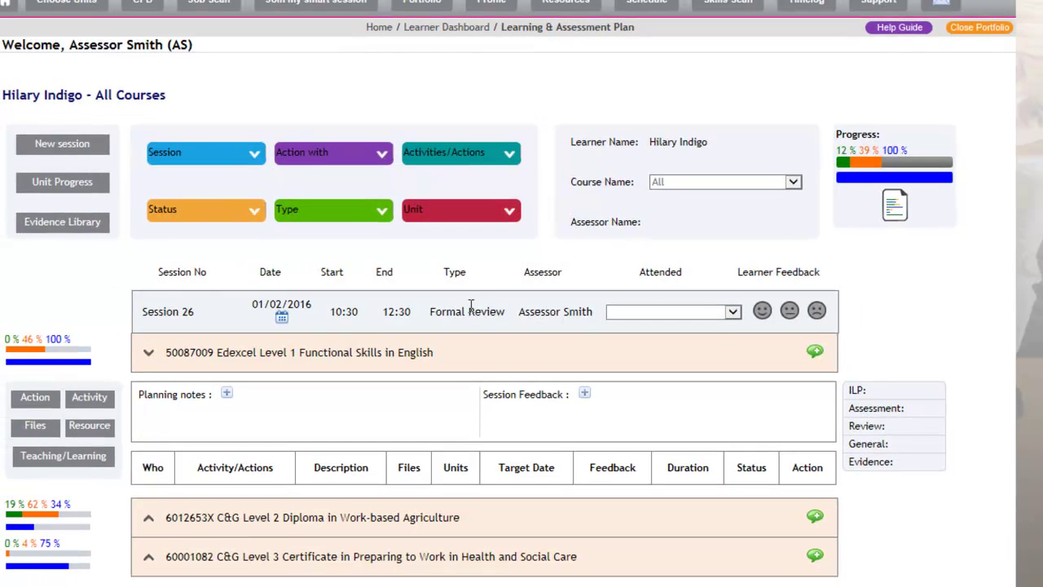
# - Expand the Level 2 Work-based Agriculture and Level 3 Health and Social Care courses
pyautogui.click(145, 519)
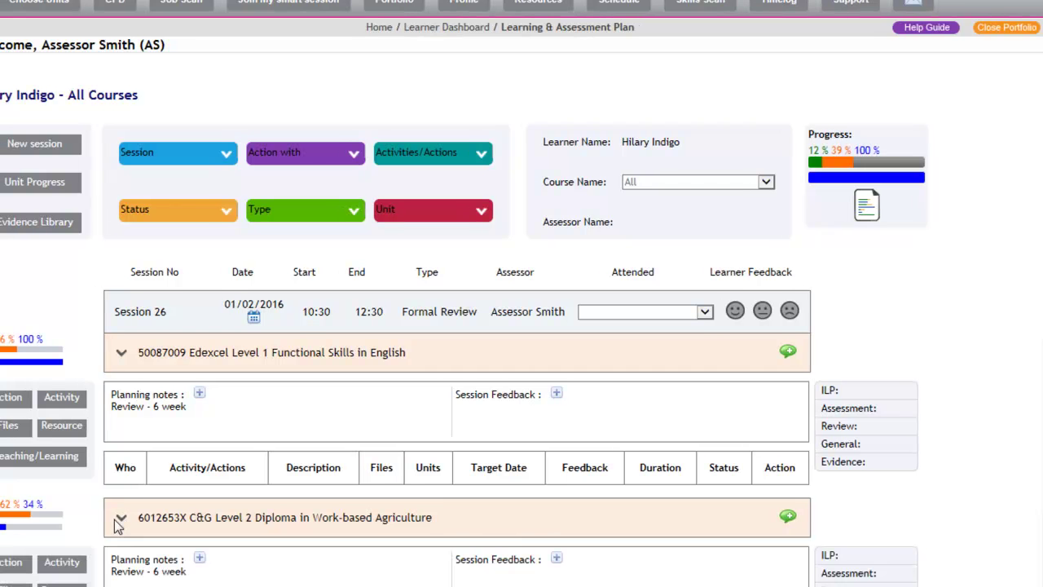
pyautogui.scroll(-3, 120, 538)
pyautogui.click(122, 559)
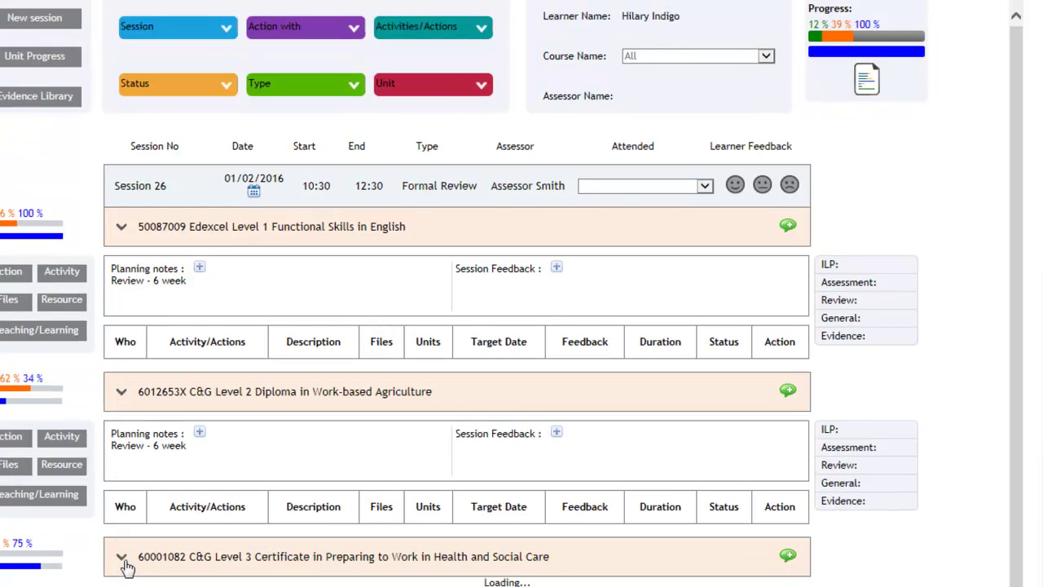